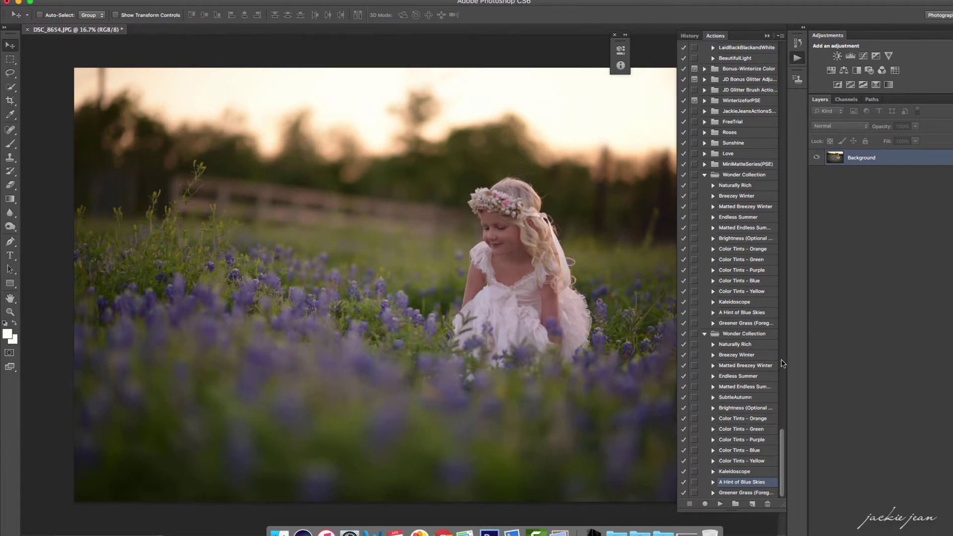
- Play the Breezey Winter action and brush its darkening off the girl and her dress
left_click(752, 355)
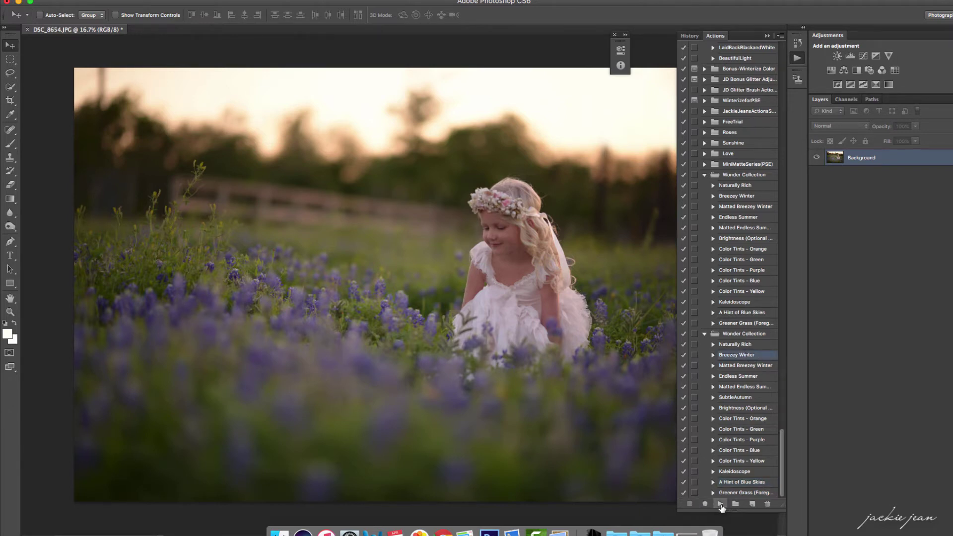
left_click(720, 504)
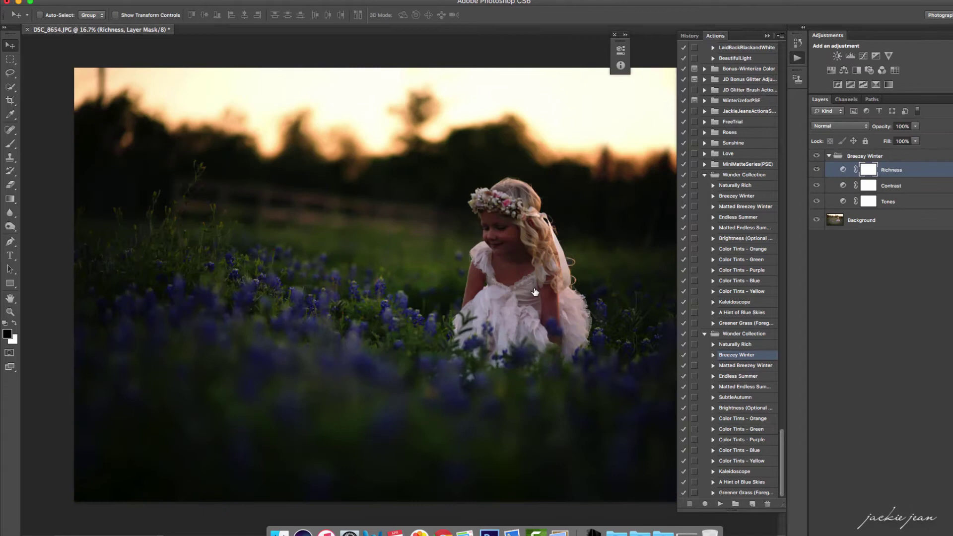
left_click(11, 143)
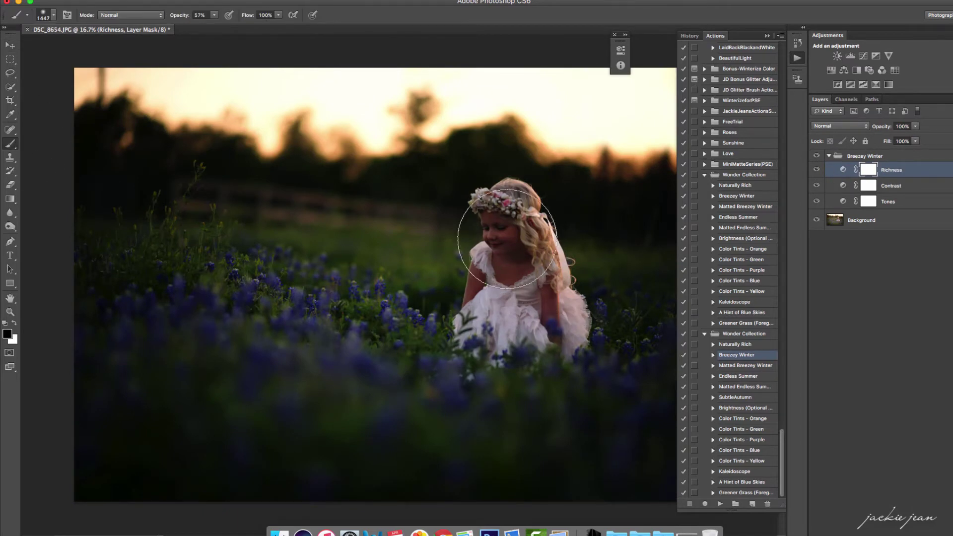
left_click_drag(507, 239, 521, 343)
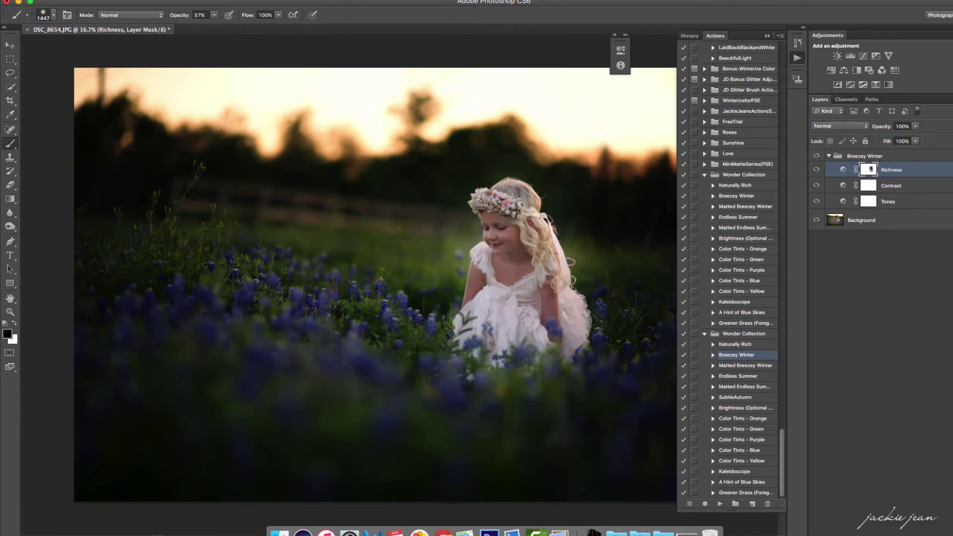
- At about 39% brush opacity, paint the Richness mask over fence, grass, flowers and treeline
key("shift+Tab")
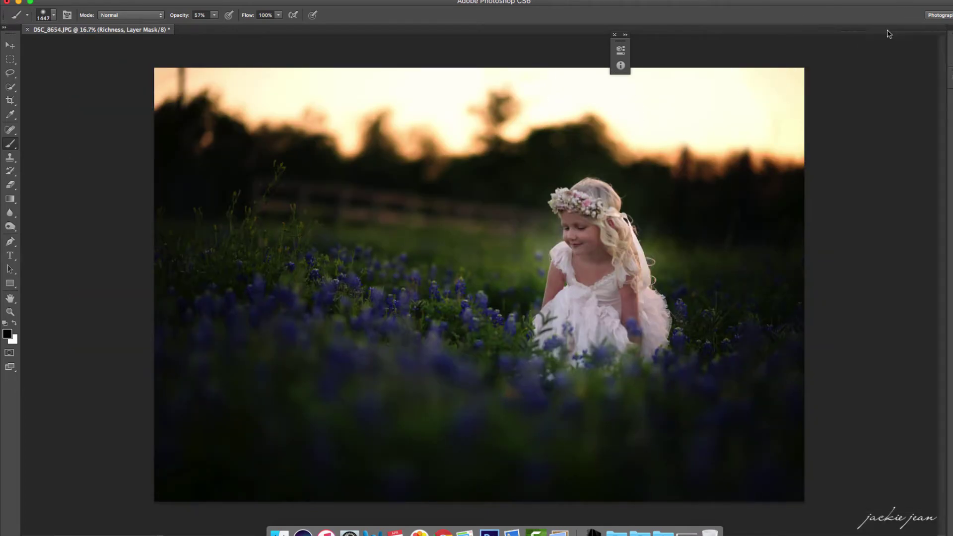
left_click(214, 16)
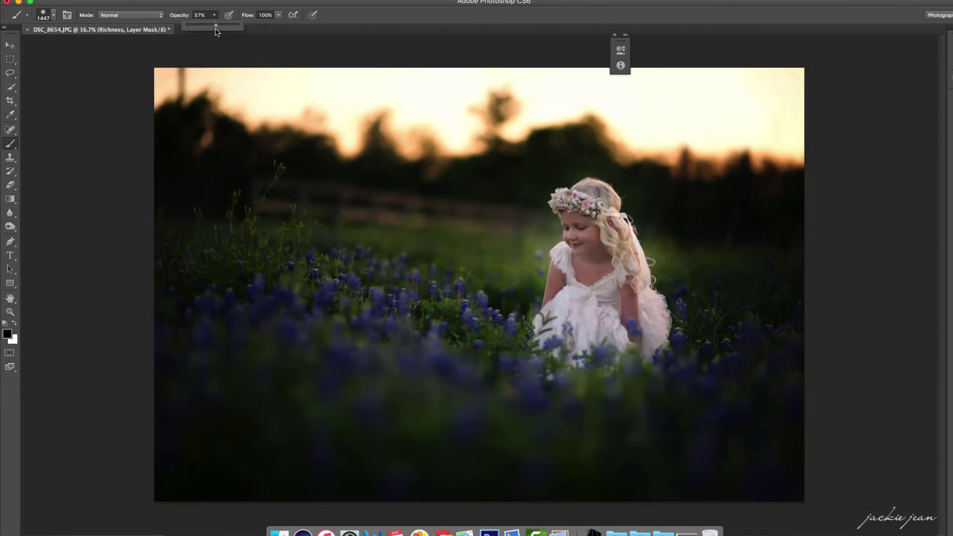
left_click_drag(216, 32, 206, 32)
mouse_move(181, 121)
left_mouse_down()
mouse_move(362, 181)
mouse_move(612, 139)
left_mouse_up()
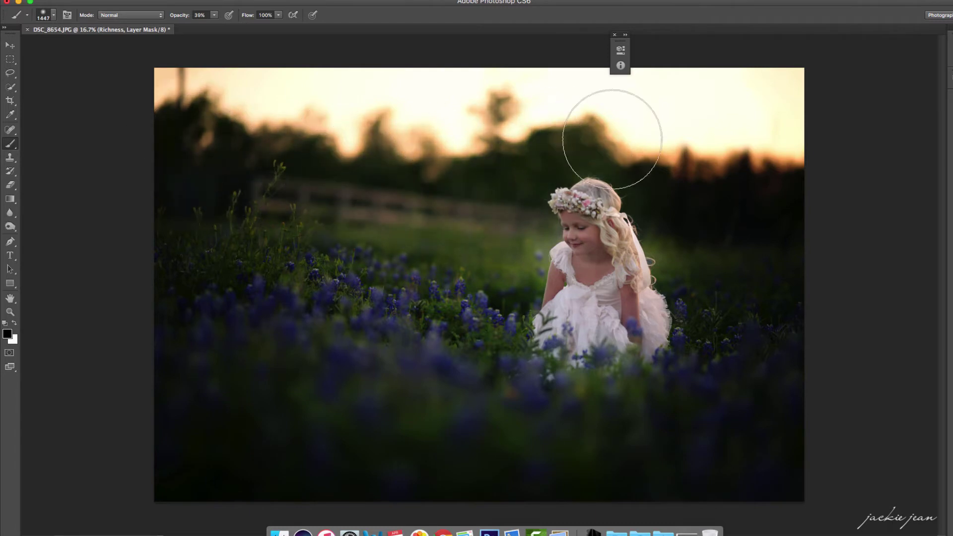
left_click_drag(732, 293, 641, 320)
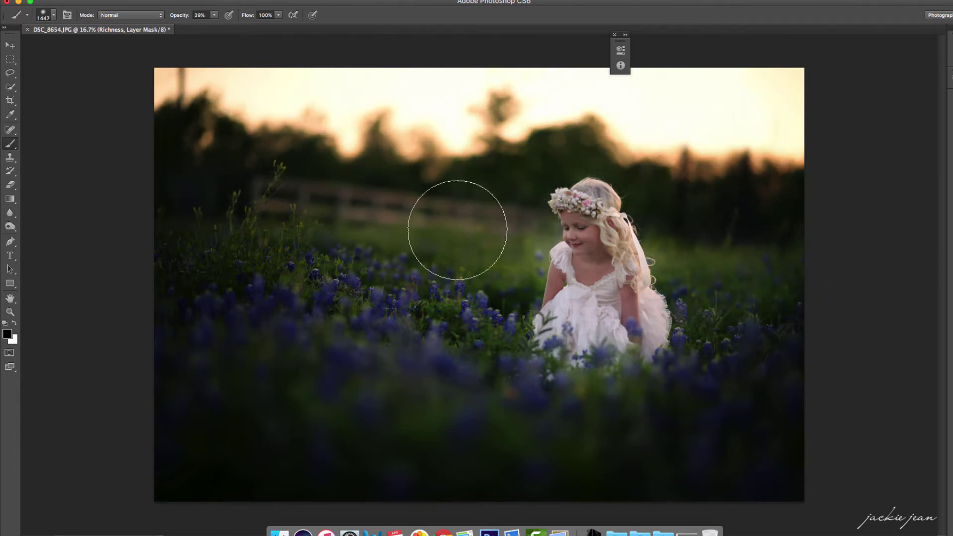
mouse_move(457, 230)
left_mouse_down()
mouse_move(464, 329)
mouse_move(428, 363)
mouse_move(42, 394)
left_mouse_up()
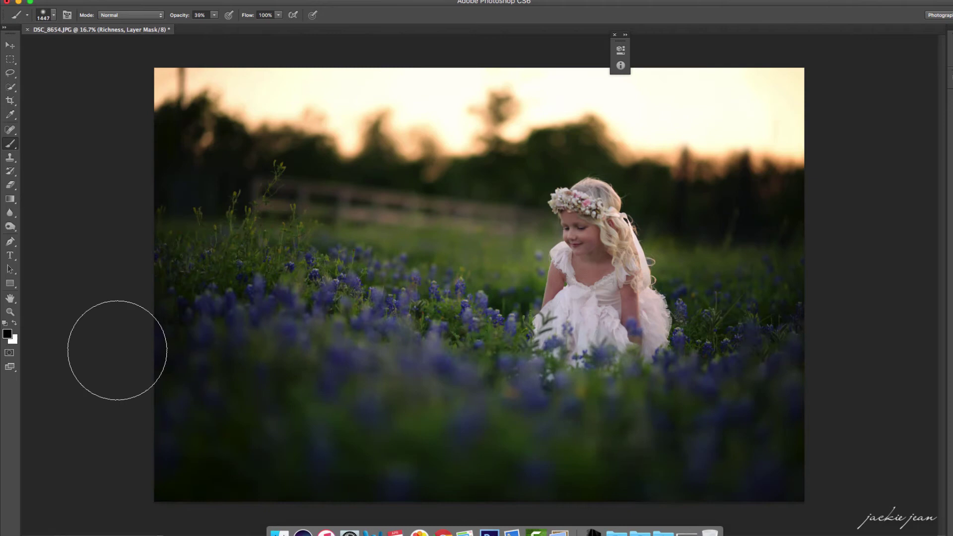
left_click_drag(811, 204, 216, 161)
left_click_drag(216, 161, 827, 166)
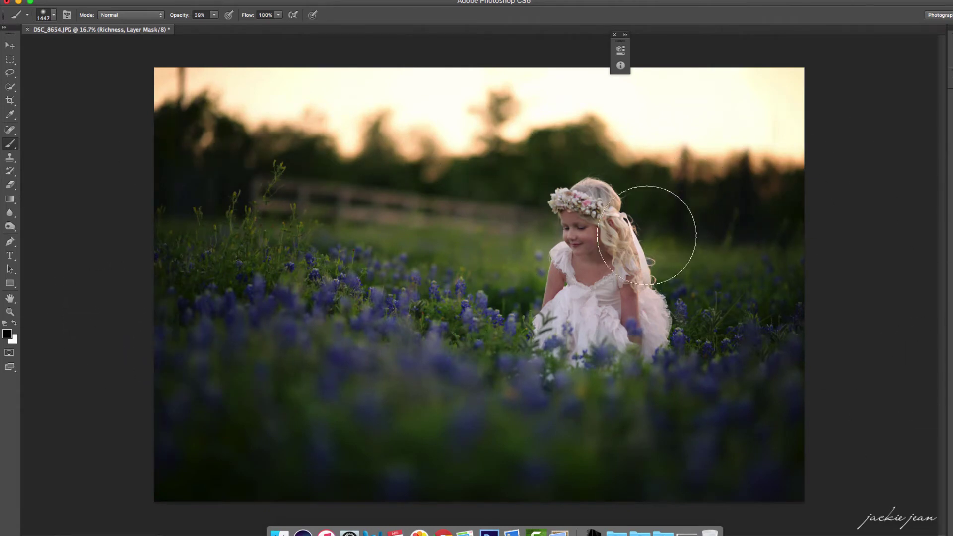
- Play the Wonder Collection Color Tints - Orange action on the portrait
left_click(950, 60)
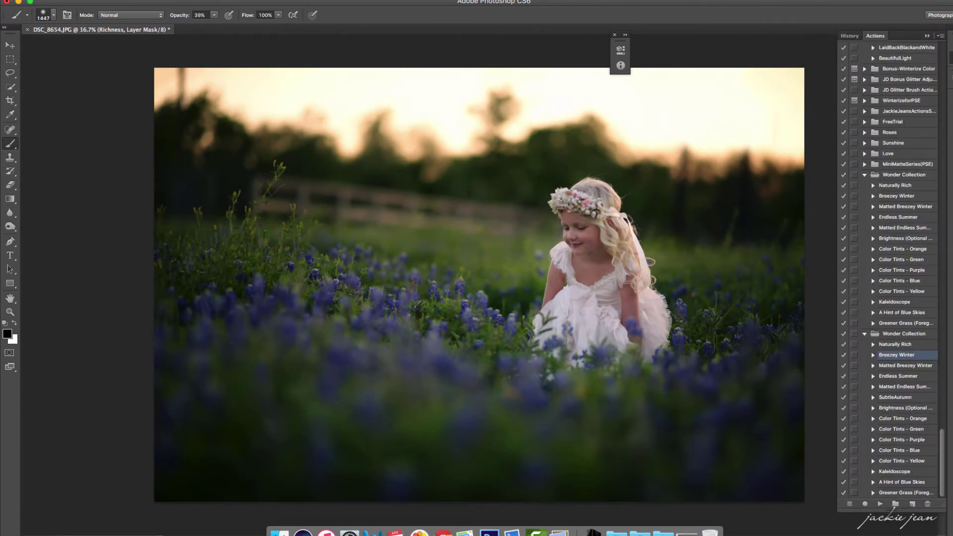
left_click(911, 419)
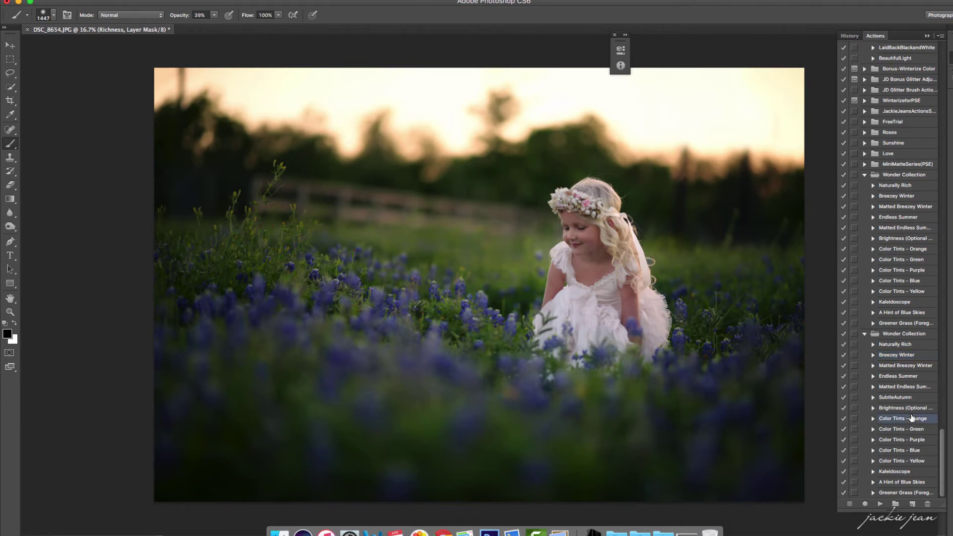
left_click(879, 504)
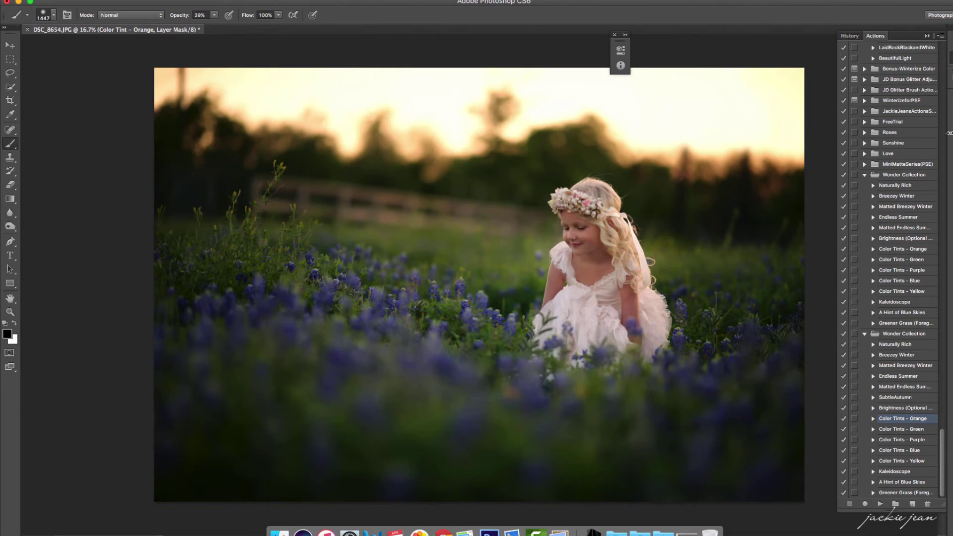
- Play Brightness (Optional), set its opacity to 40%, and mask it off the left foreground
left_click(897, 408)
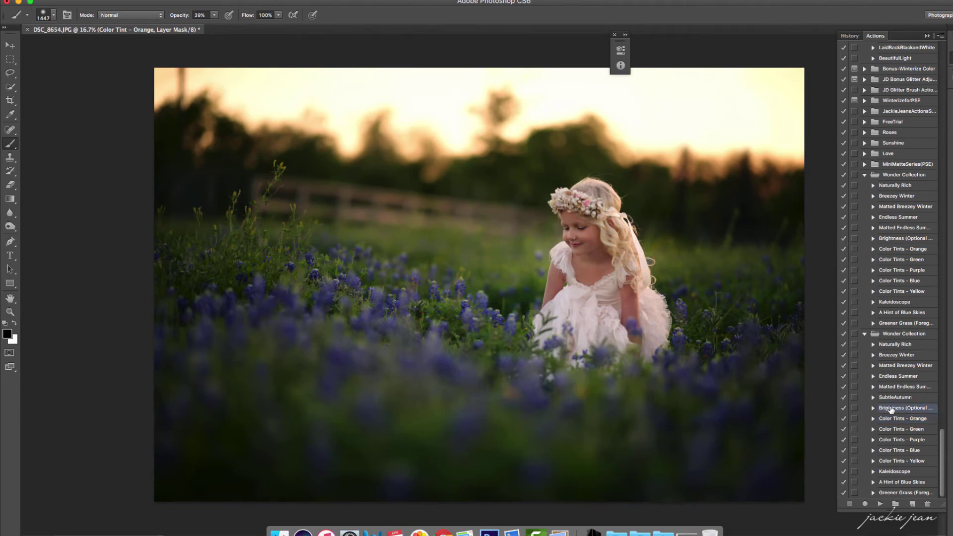
left_click(880, 504)
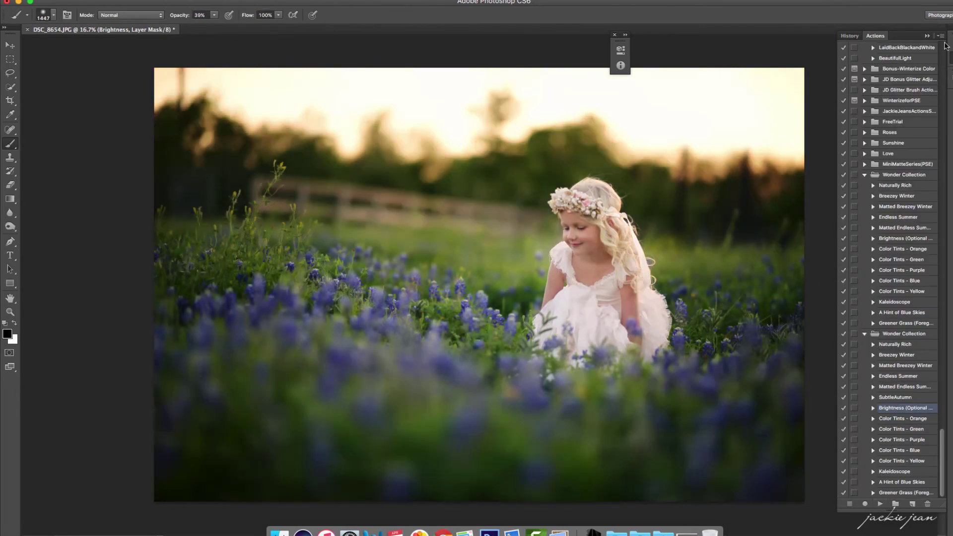
key("F7")
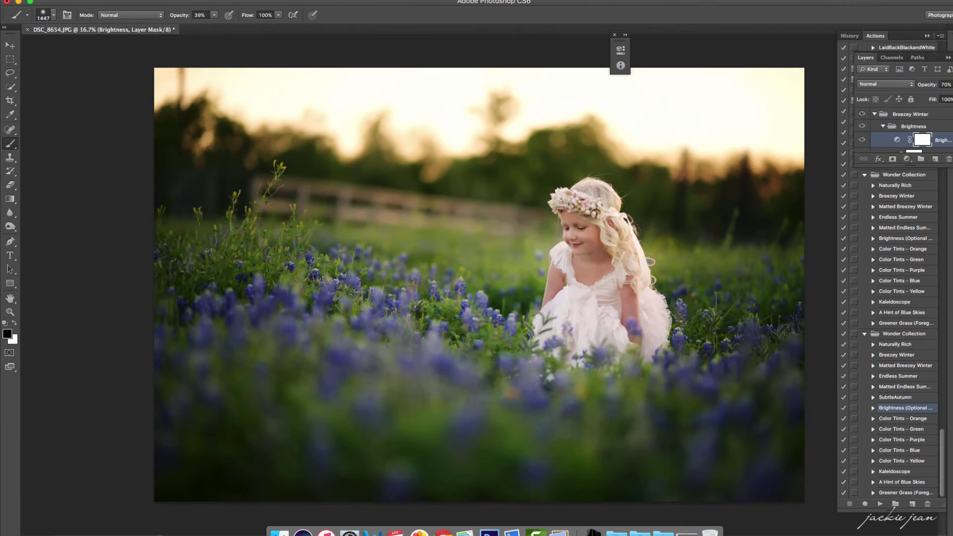
left_click_drag(950, 85, 937, 96)
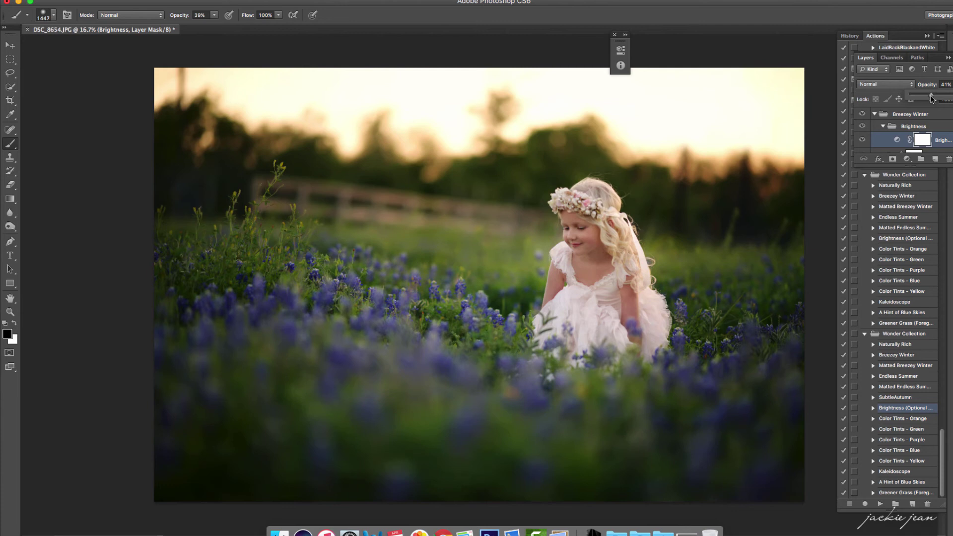
left_click_drag(930, 98, 931, 98)
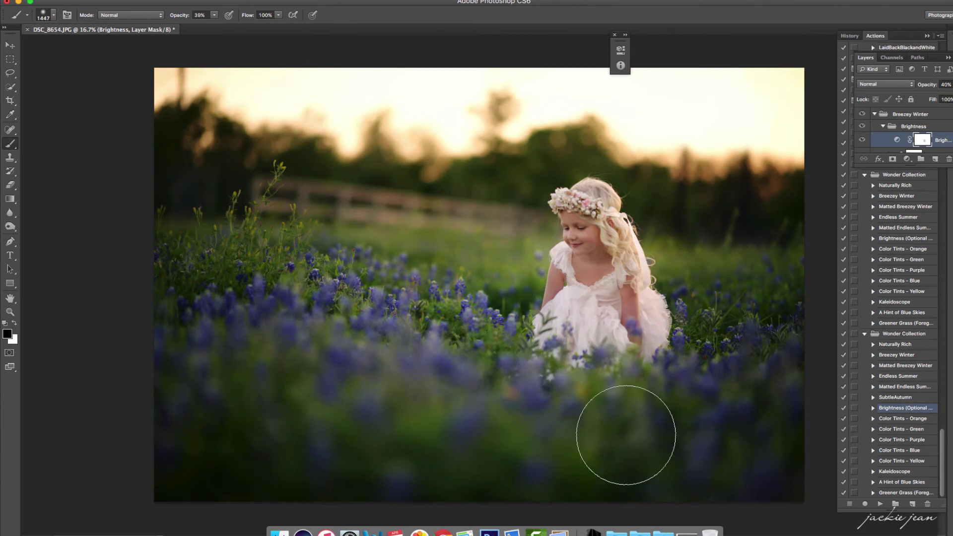
mouse_move(78, 276)
left_mouse_down()
mouse_move(174, 245)
mouse_move(719, 425)
mouse_move(734, 245)
mouse_move(219, 353)
left_mouse_up()
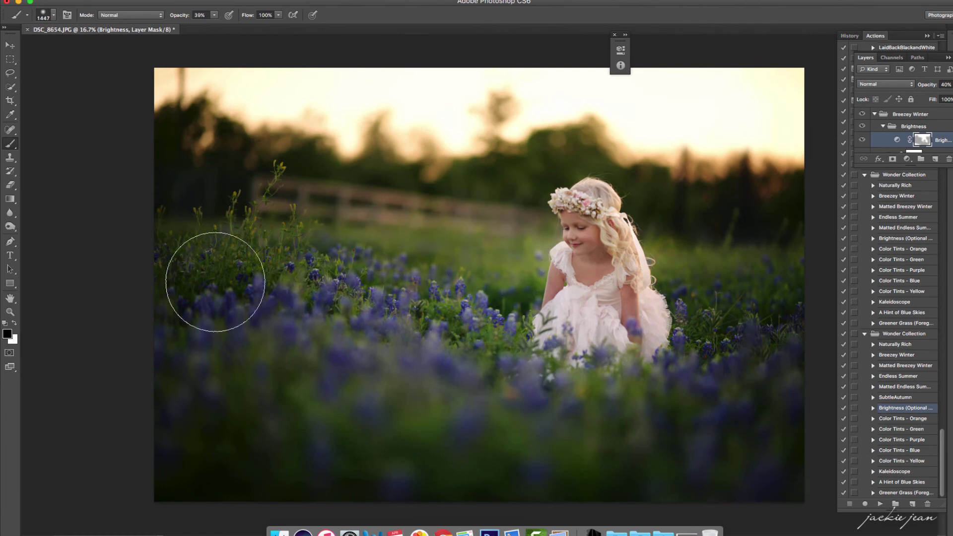
- Save the finished edit as a new History snapshot
left_click(940, 59)
left_click(849, 34)
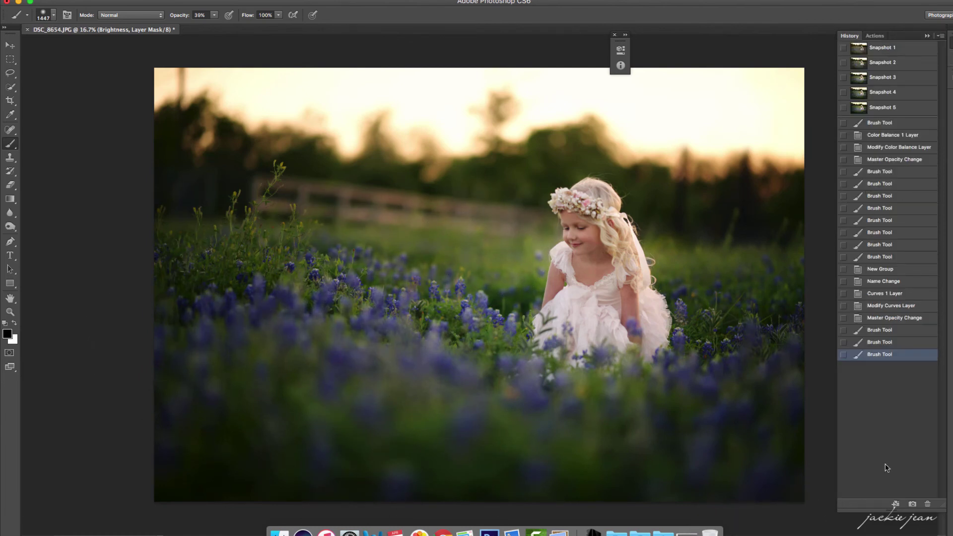
left_click(913, 505)
- Compare Snapshot 1 (original) against Snapshot 6 (finished), ending on Snapshot 6
left_click(892, 50)
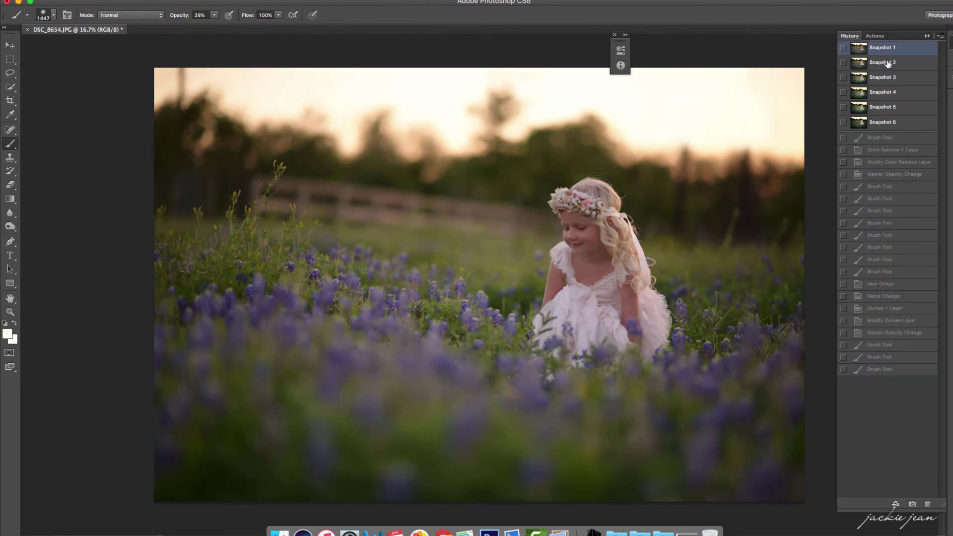
left_click(909, 124)
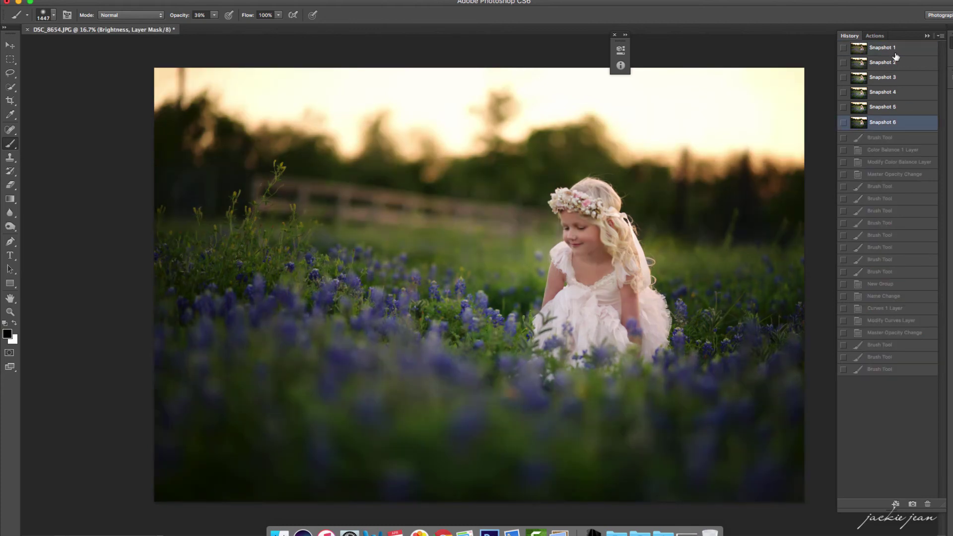
left_click(905, 50)
left_click(898, 126)
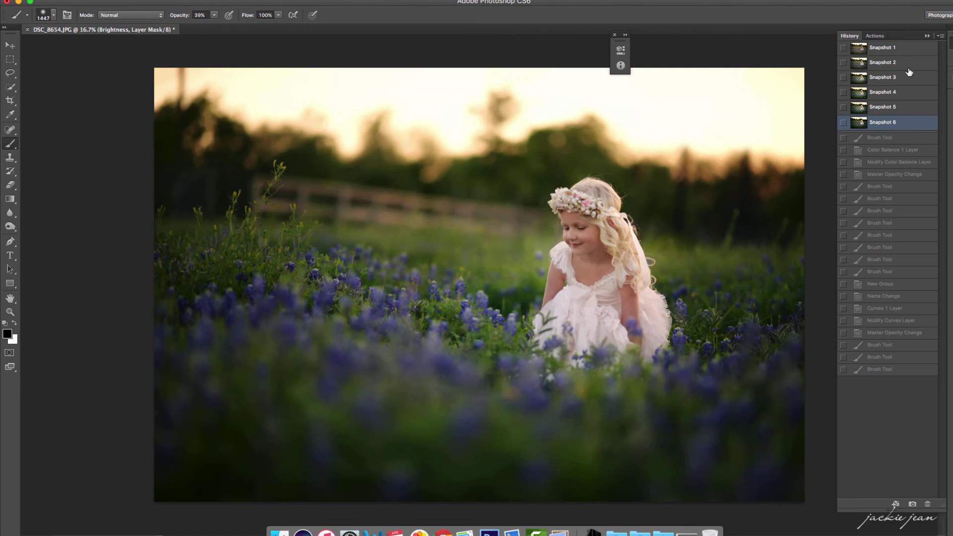